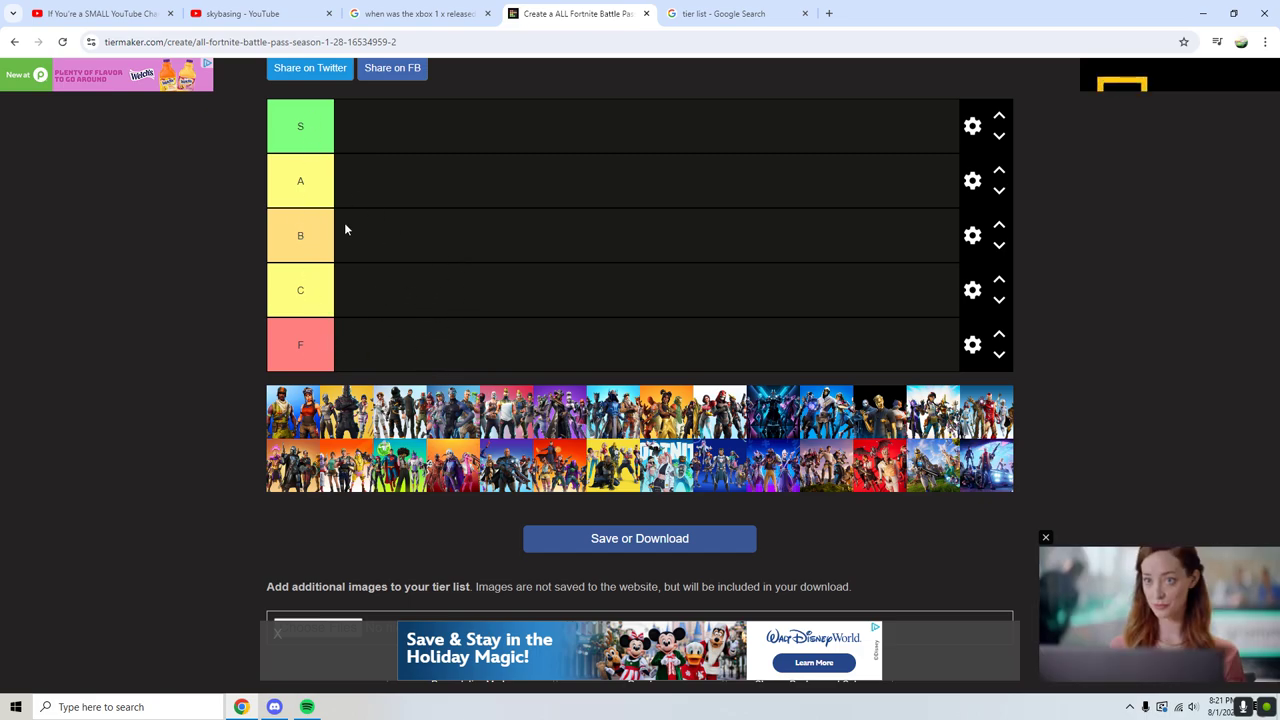
Rank the first pool image in the A tier and the next two in the S tier
mouse_move(310, 412)
left_mouse_down()
mouse_move(282, 368)
mouse_move(313, 288)
mouse_move(400, 240)
mouse_move(378, 238)
mouse_move(375, 195)
mouse_move(347, 250)
mouse_move(395, 185)
mouse_move(412, 200)
mouse_move(381, 183)
left_mouse_up()
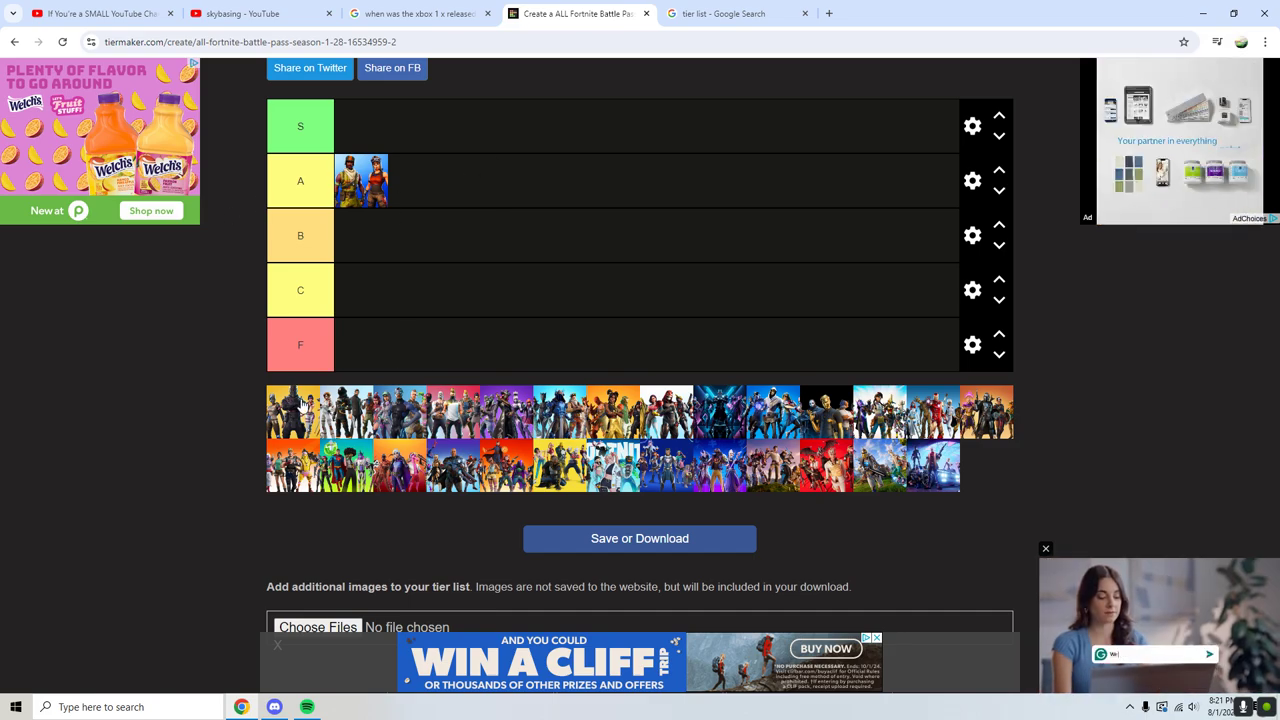
mouse_move(295, 402)
left_mouse_down()
mouse_move(285, 395)
mouse_move(405, 250)
mouse_move(367, 222)
mouse_move(369, 127)
mouse_move(389, 143)
mouse_move(370, 147)
mouse_move(373, 126)
mouse_move(402, 108)
mouse_move(360, 135)
mouse_move(385, 120)
mouse_move(372, 120)
mouse_move(371, 142)
mouse_move(562, 130)
mouse_move(393, 108)
left_mouse_up()
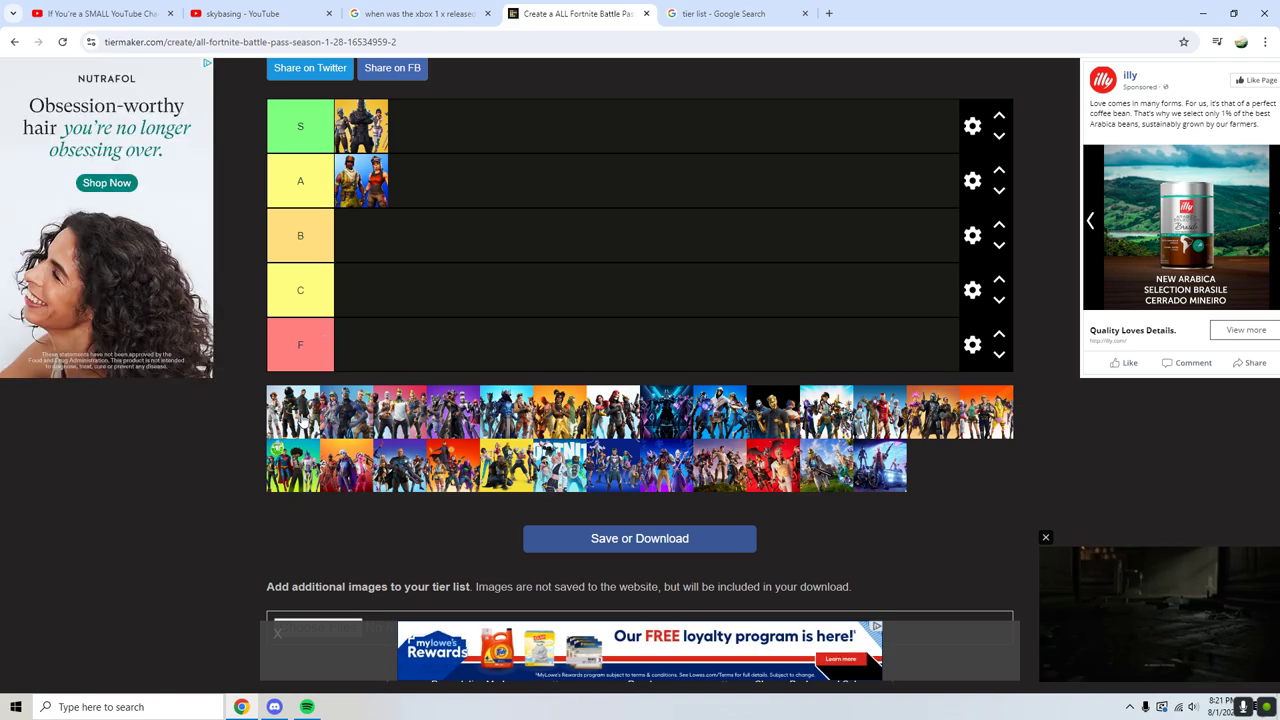
mouse_move(293, 411)
left_mouse_down()
mouse_move(385, 237)
mouse_move(415, 128)
left_mouse_up()
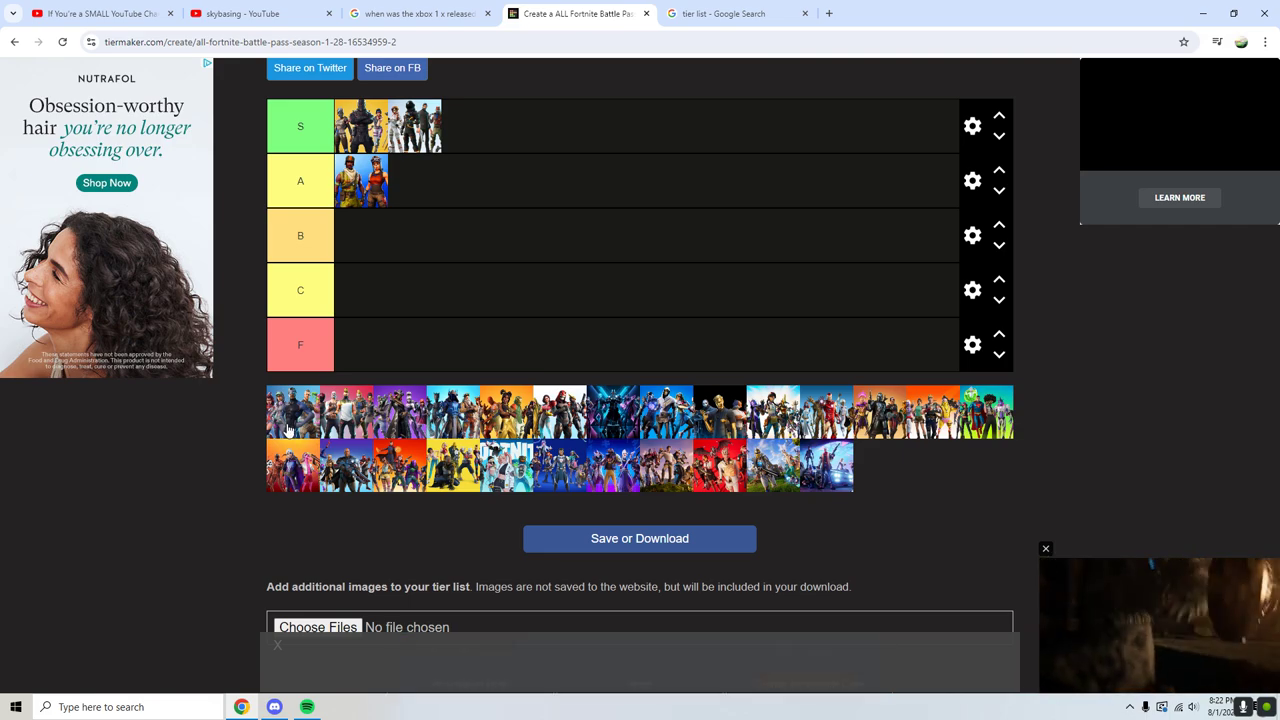
Drag six more pool images into the tiers: three to B, two to A, one to C
left_click_drag(287, 428, 372, 266)
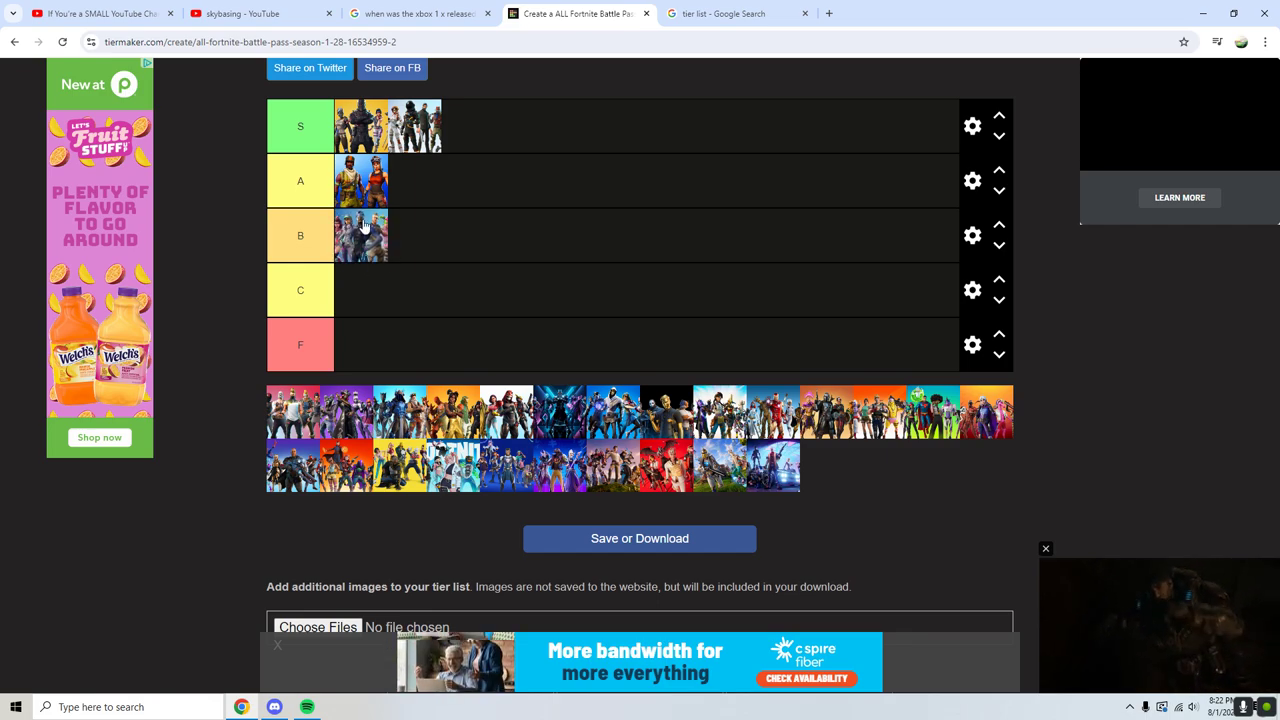
mouse_move(292, 420)
left_mouse_down()
mouse_move(372, 300)
mouse_move(508, 170)
mouse_move(463, 142)
mouse_move(520, 138)
mouse_move(440, 168)
left_mouse_up()
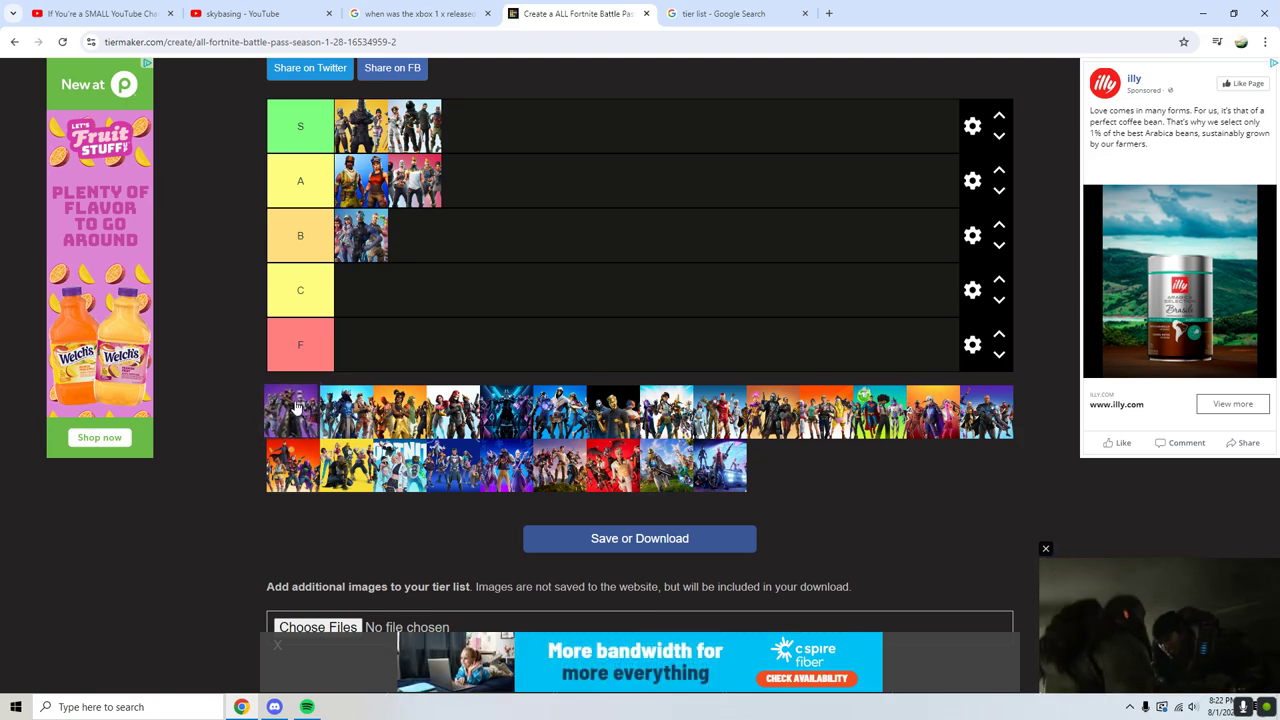
mouse_move(296, 405)
left_mouse_down()
mouse_move(353, 367)
mouse_move(370, 298)
left_mouse_up()
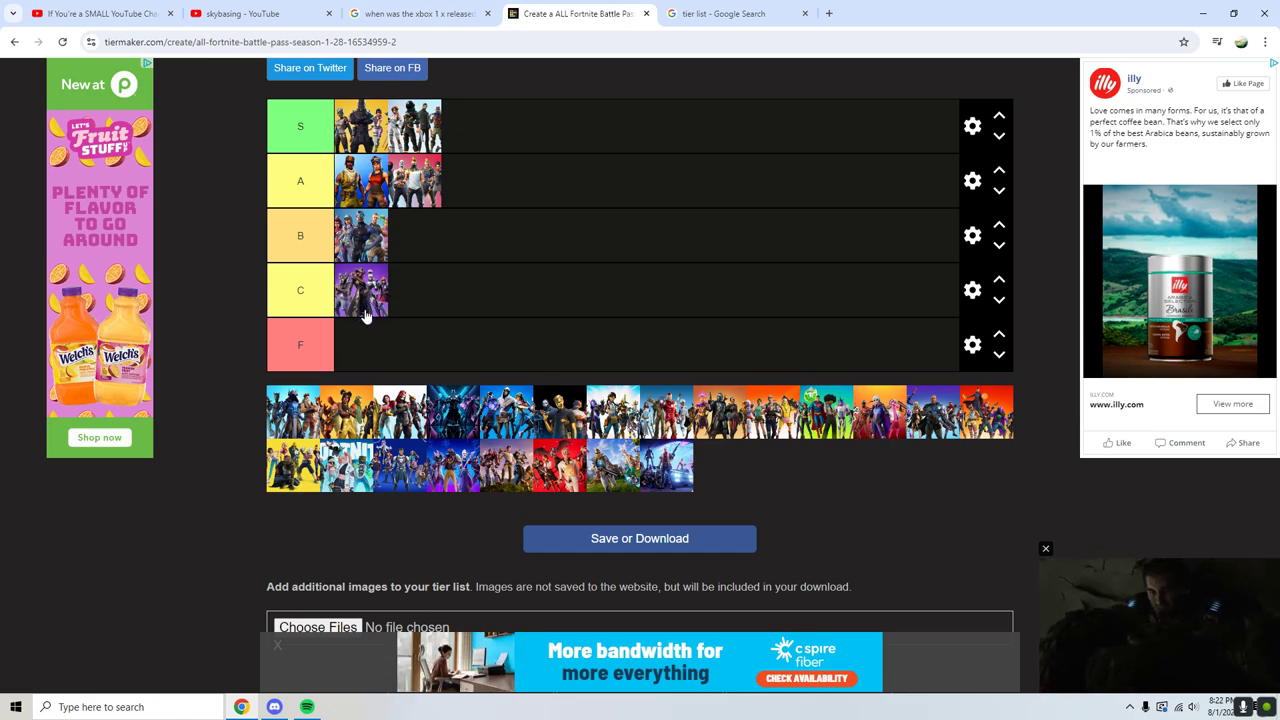
mouse_move(305, 397)
left_mouse_down()
mouse_move(452, 258)
mouse_move(457, 298)
mouse_move(448, 246)
mouse_move(428, 242)
left_mouse_up()
mouse_move(293, 418)
left_mouse_down()
mouse_move(565, 192)
mouse_move(500, 138)
mouse_move(480, 135)
mouse_move(465, 165)
mouse_move(467, 132)
mouse_move(647, 182)
mouse_move(499, 157)
mouse_move(495, 178)
left_mouse_up()
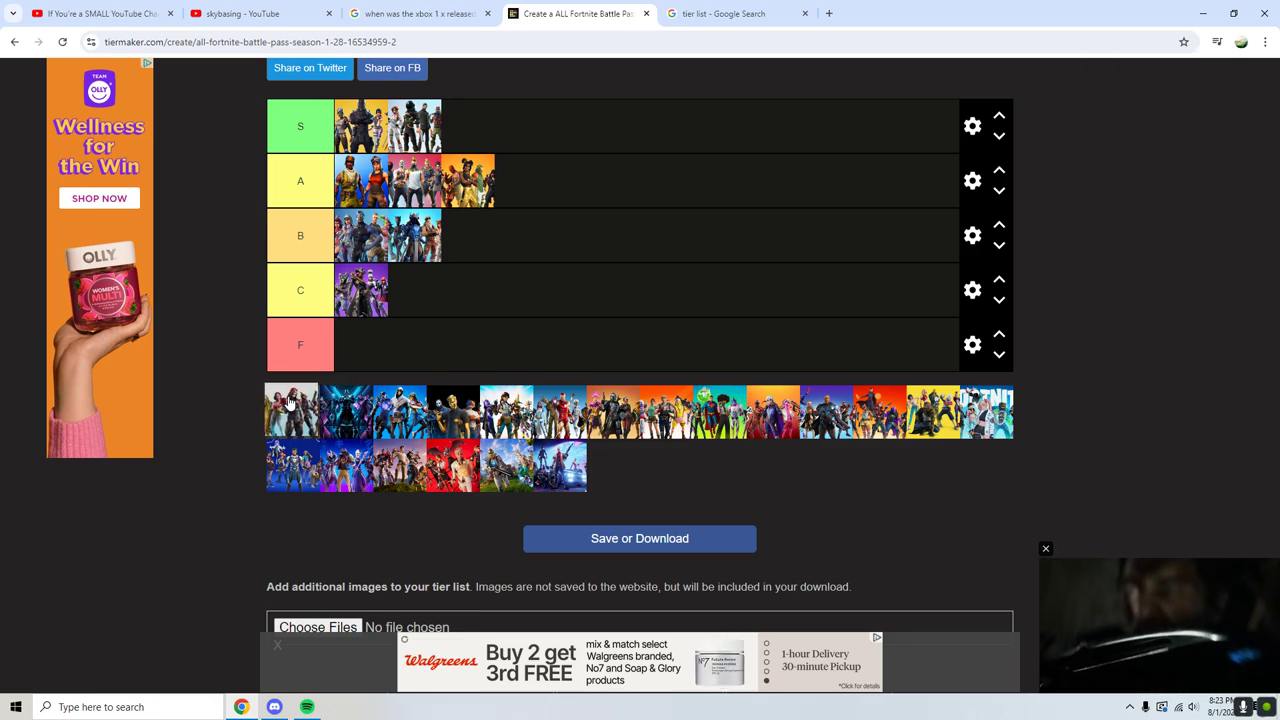
mouse_move(289, 400)
left_mouse_down()
mouse_move(300, 406)
mouse_move(278, 398)
mouse_move(300, 404)
mouse_move(407, 285)
mouse_move(485, 262)
mouse_move(478, 180)
mouse_move(476, 245)
left_mouse_up()
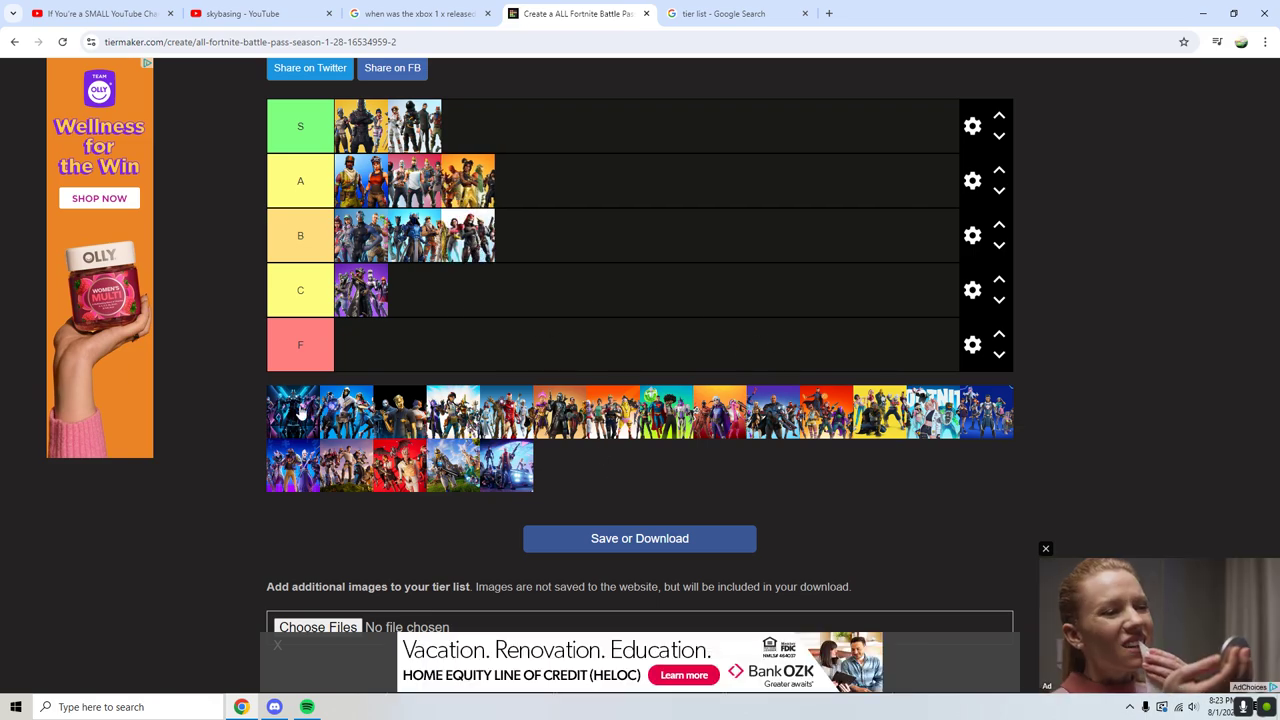
Add two more season images to S and one each to A and B
mouse_move(300, 415)
left_mouse_down()
mouse_move(450, 315)
mouse_move(546, 285)
mouse_move(565, 142)
mouse_move(556, 166)
mouse_move(551, 127)
mouse_move(520, 141)
mouse_move(537, 175)
left_mouse_up()
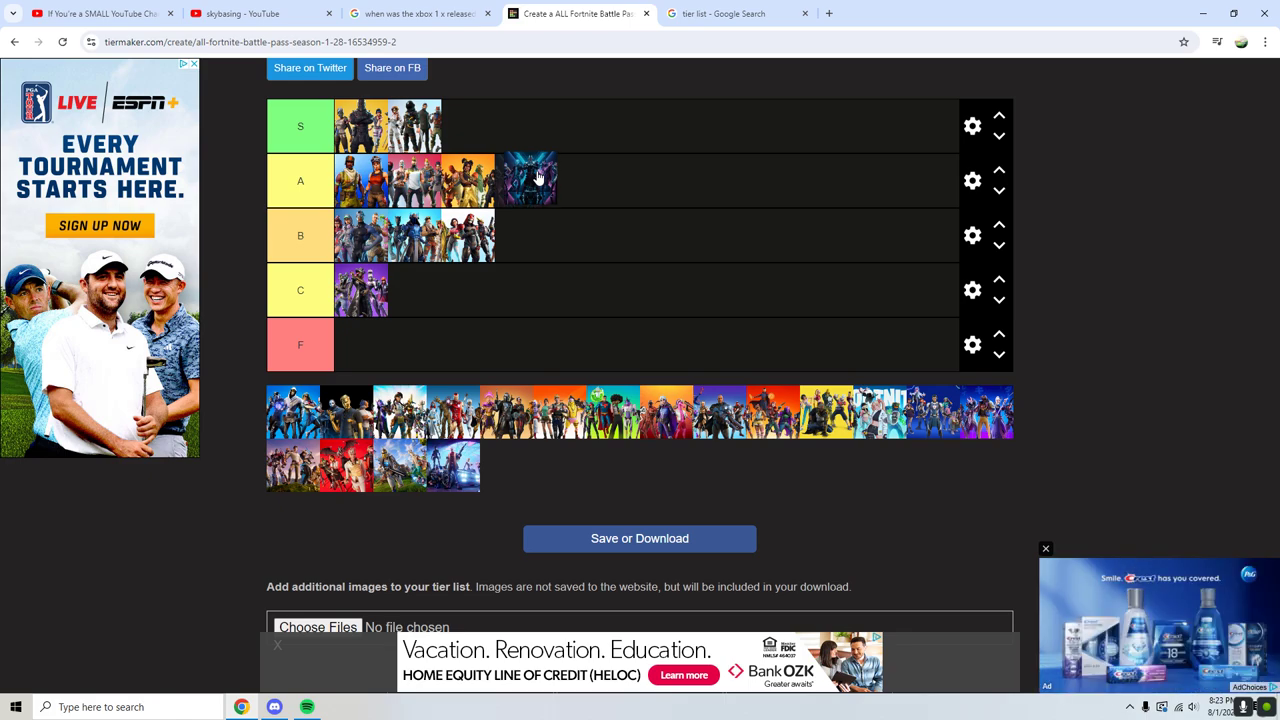
mouse_move(537, 175)
left_mouse_down()
mouse_move(445, 345)
mouse_move(445, 420)
mouse_move(515, 470)
mouse_move(497, 412)
mouse_move(538, 172)
mouse_move(490, 136)
mouse_move(504, 124)
mouse_move(478, 120)
mouse_move(465, 185)
mouse_move(478, 128)
left_mouse_up()
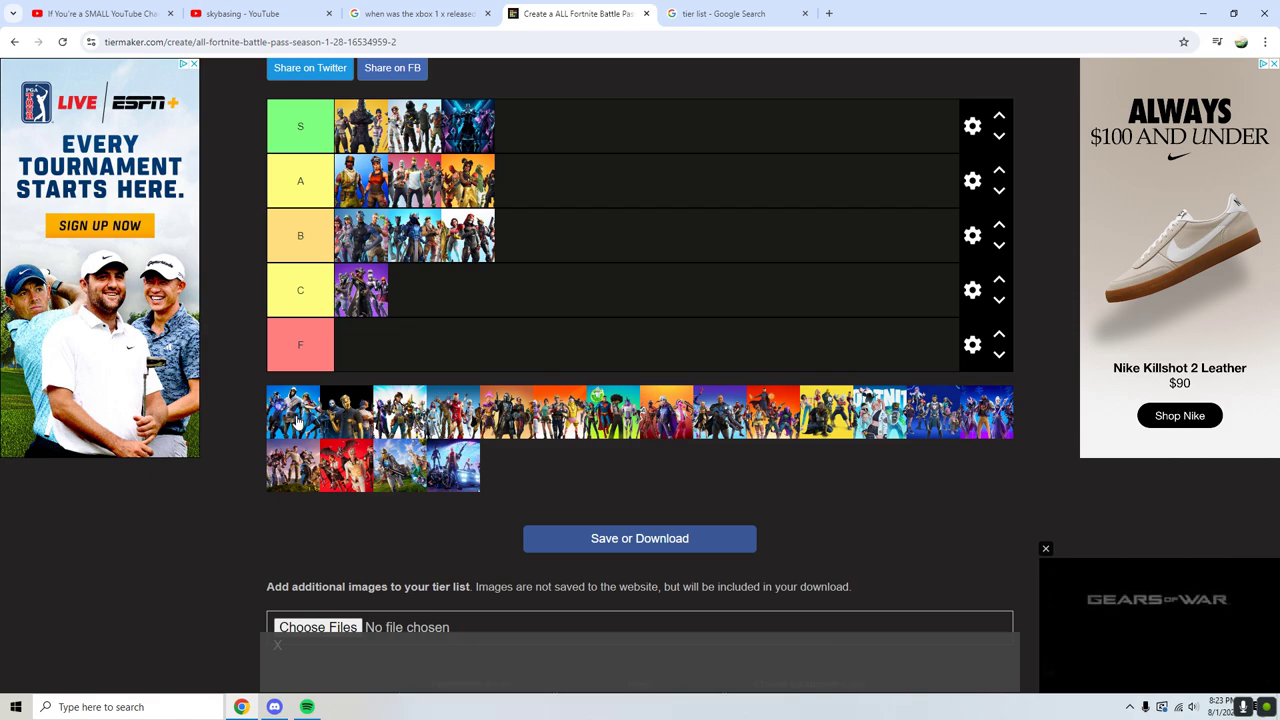
mouse_move(310, 425)
left_mouse_down()
mouse_move(534, 232)
mouse_move(538, 188)
left_mouse_up()
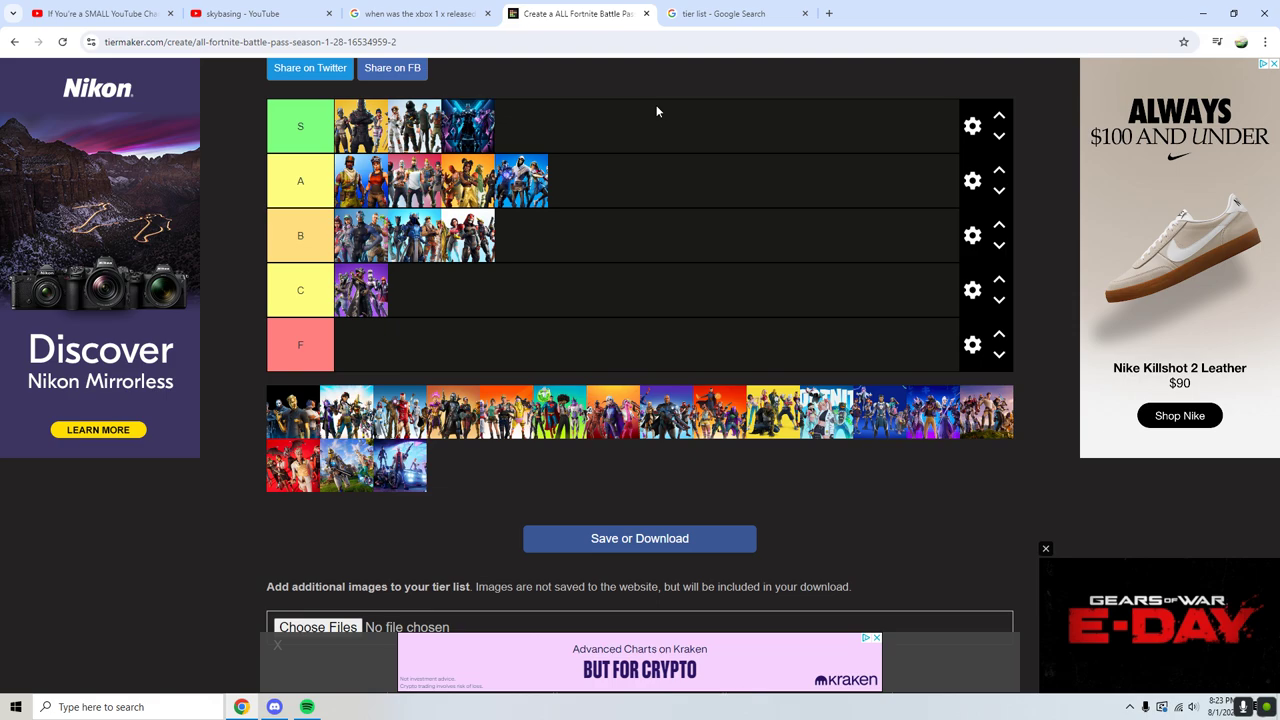
mouse_move(285, 408)
left_mouse_down()
mouse_move(388, 312)
mouse_move(619, 178)
mouse_move(530, 126)
left_mouse_up()
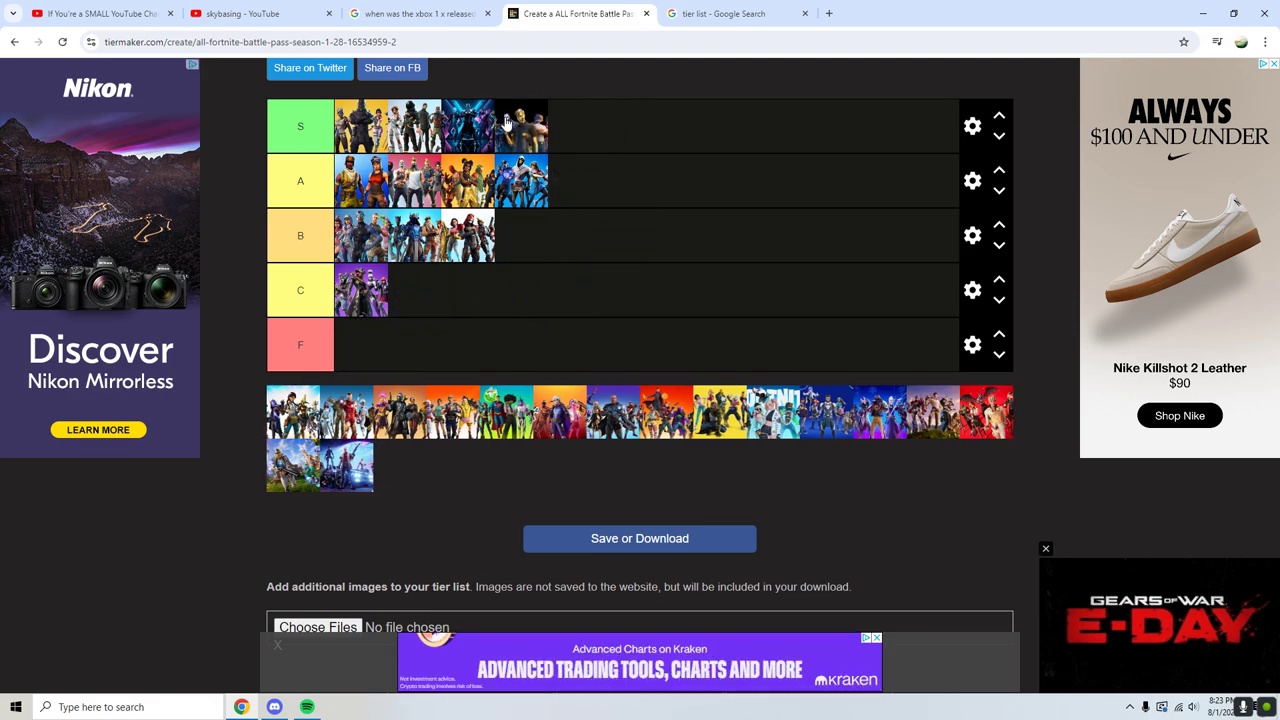
mouse_move(292, 412)
left_mouse_down()
mouse_move(325, 372)
mouse_move(591, 188)
mouse_move(590, 155)
mouse_move(594, 190)
mouse_move(528, 255)
left_mouse_up()
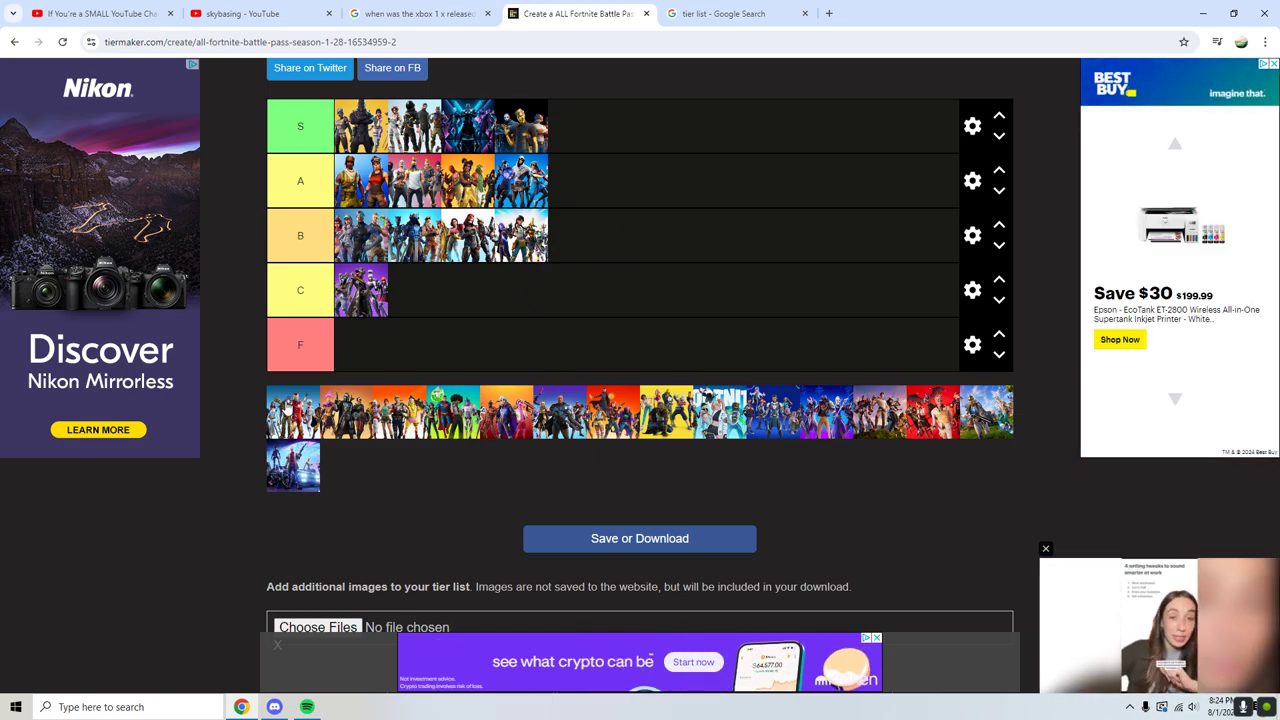
mouse_move(285, 405)
left_mouse_down()
mouse_move(248, 418)
mouse_move(548, 290)
mouse_move(572, 150)
left_mouse_up()
Drop the held image into S, add one to A and two to B, and start F
left_click_drag(571, 150, 567, 180)
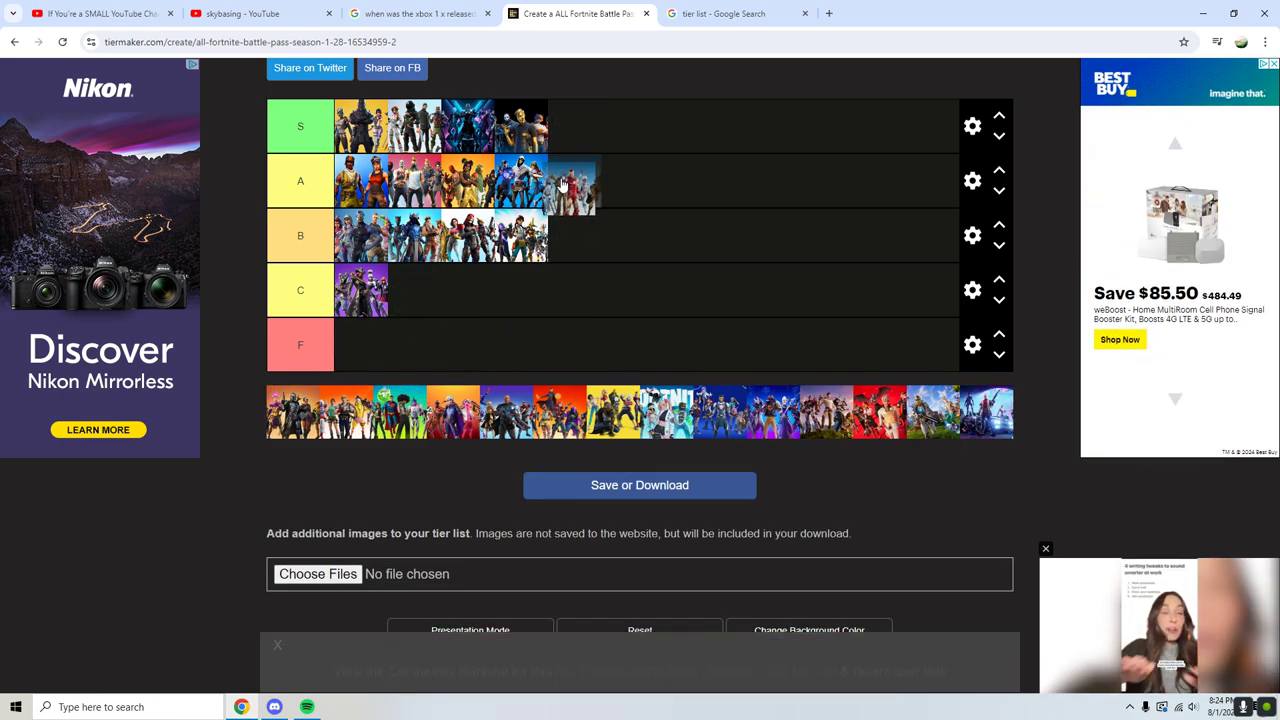
left_click_drag(567, 183, 583, 125)
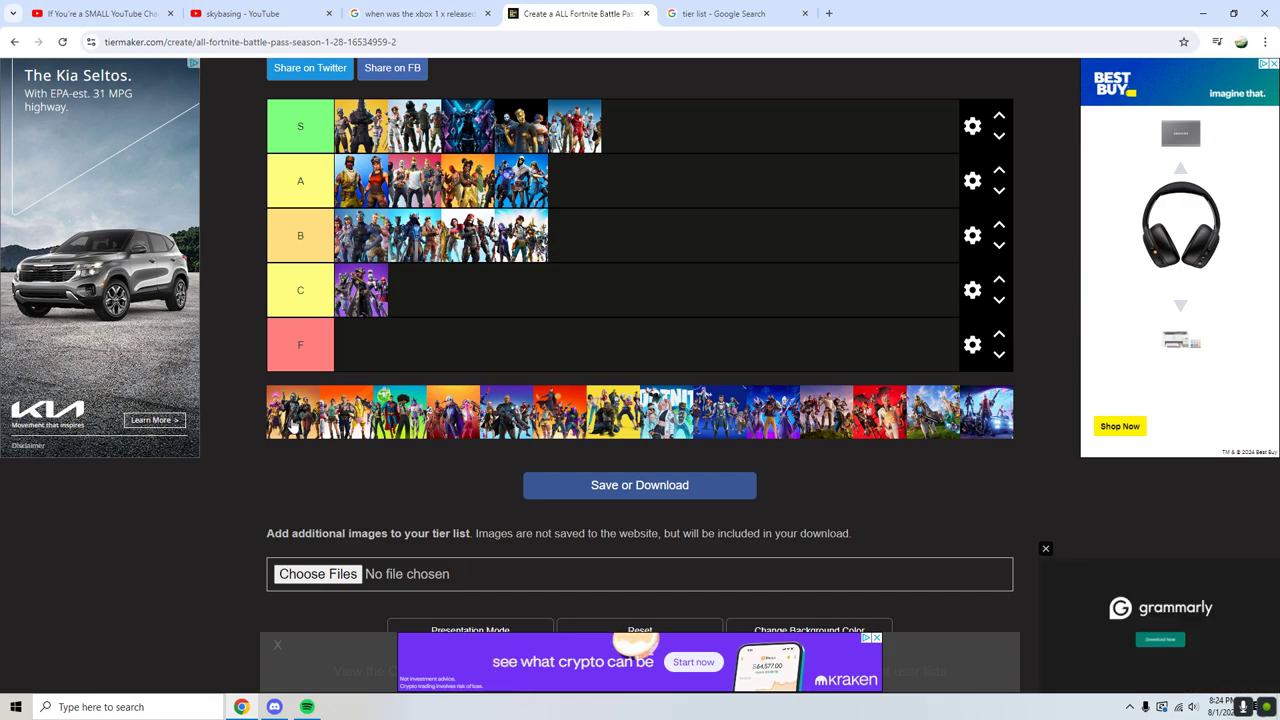
mouse_move(292, 425)
left_mouse_down()
mouse_move(352, 348)
mouse_move(533, 283)
mouse_move(562, 209)
mouse_move(567, 244)
left_mouse_up()
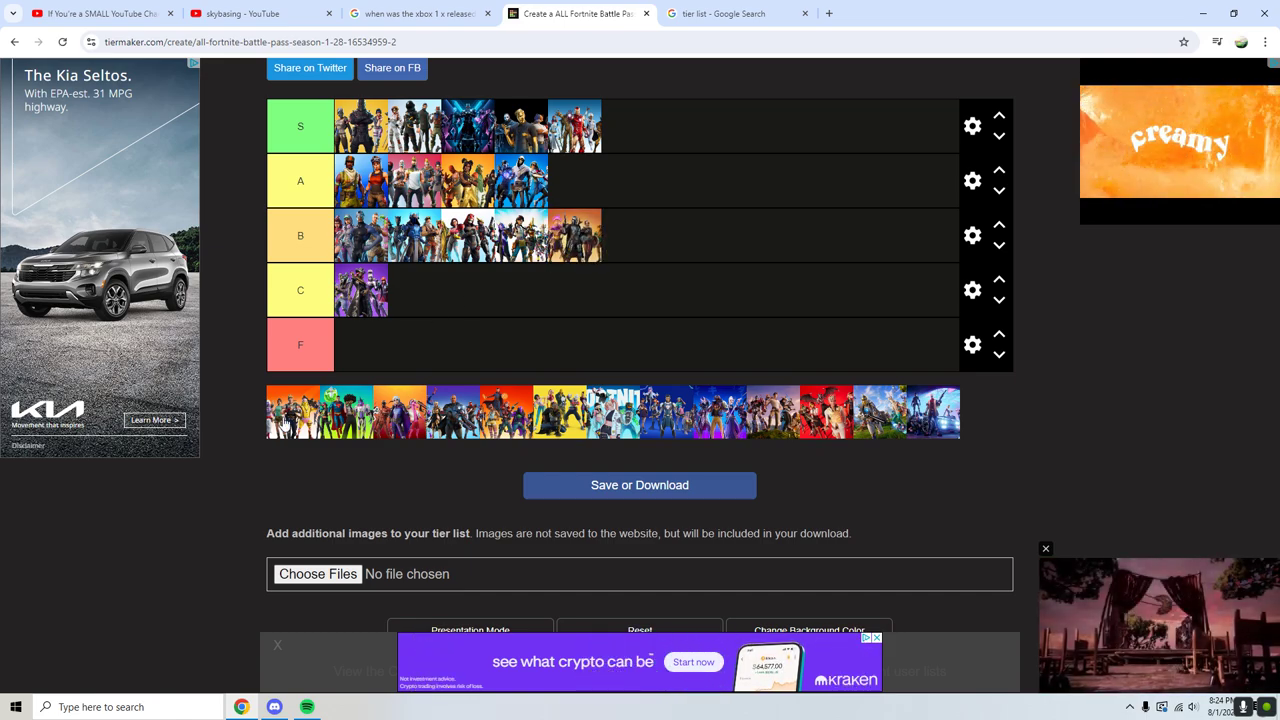
mouse_move(285, 425)
left_mouse_down()
mouse_move(339, 400)
mouse_move(419, 312)
mouse_move(578, 198)
left_mouse_up()
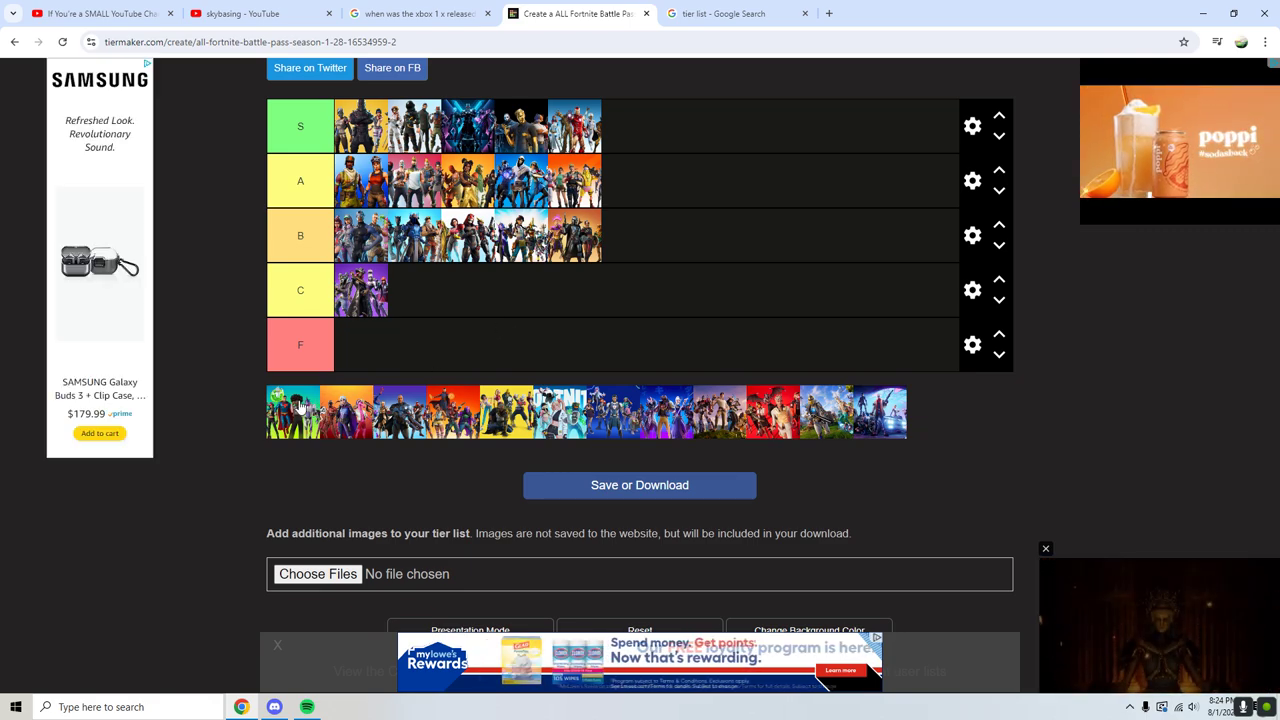
mouse_move(298, 408)
left_mouse_down()
mouse_move(418, 306)
mouse_move(610, 258)
mouse_move(622, 243)
left_mouse_up()
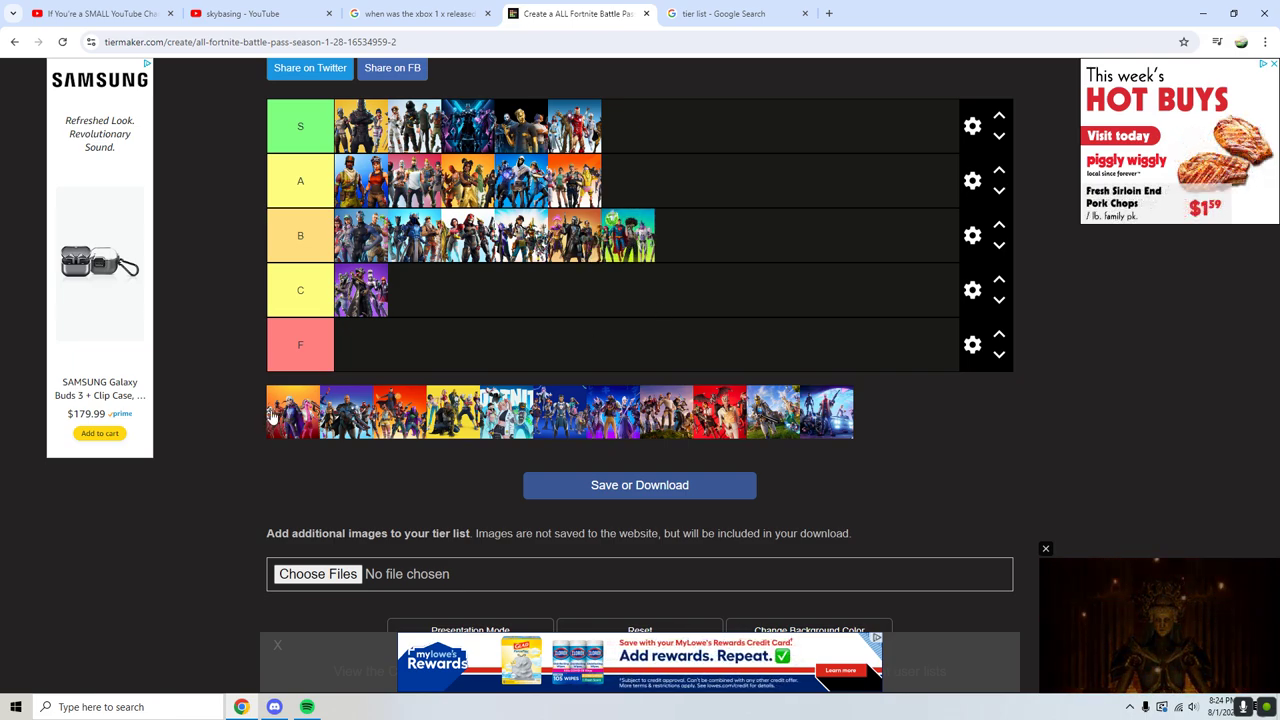
mouse_move(275, 418)
left_mouse_down()
mouse_move(365, 360)
mouse_move(435, 338)
left_mouse_up()
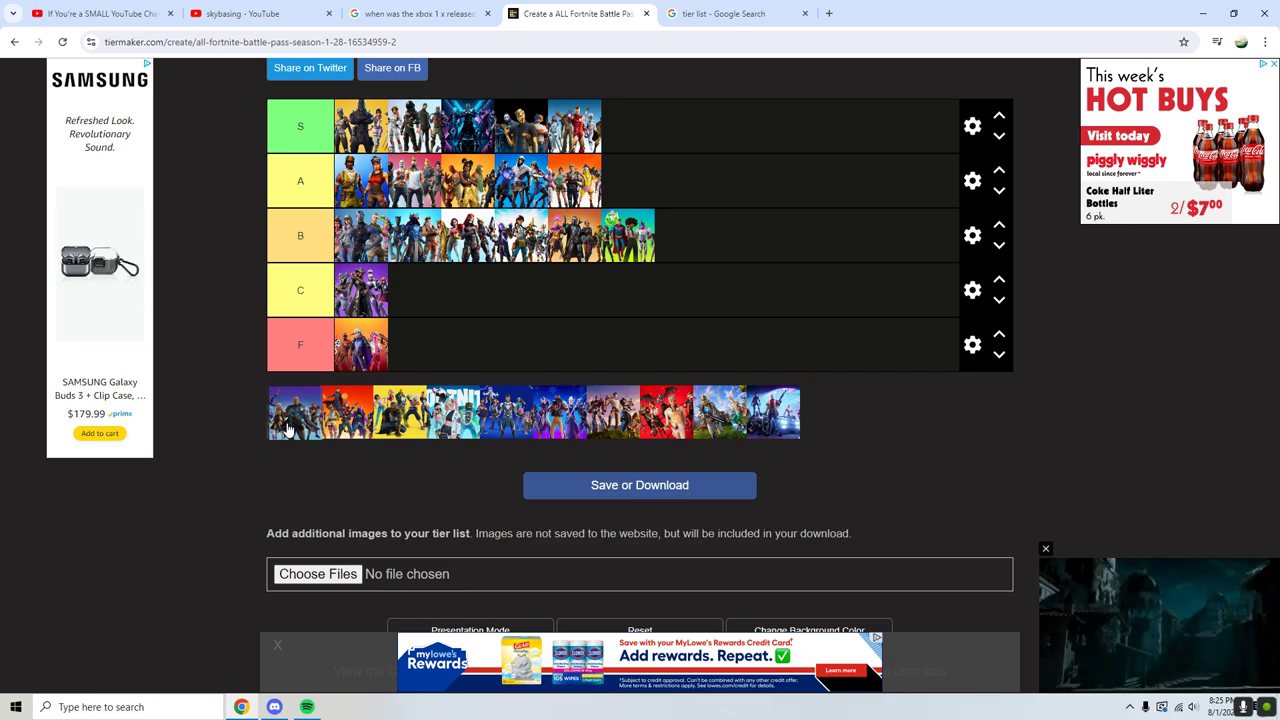
Sort seven pool images: one into A, two into F and four into C, leaving three unranked
mouse_move(287, 428)
left_mouse_down()
mouse_move(290, 400)
mouse_move(632, 238)
mouse_move(625, 183)
left_mouse_up()
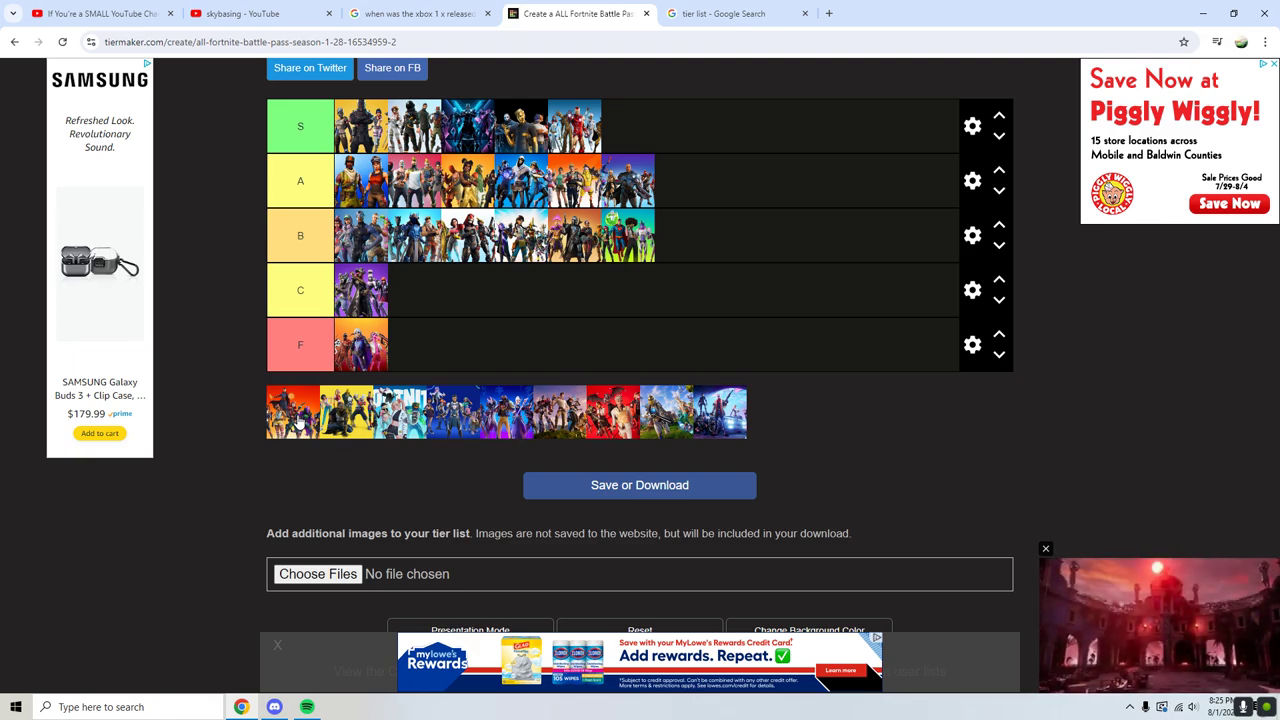
mouse_move(297, 424)
left_mouse_down()
mouse_move(246, 409)
mouse_move(291, 416)
left_mouse_up()
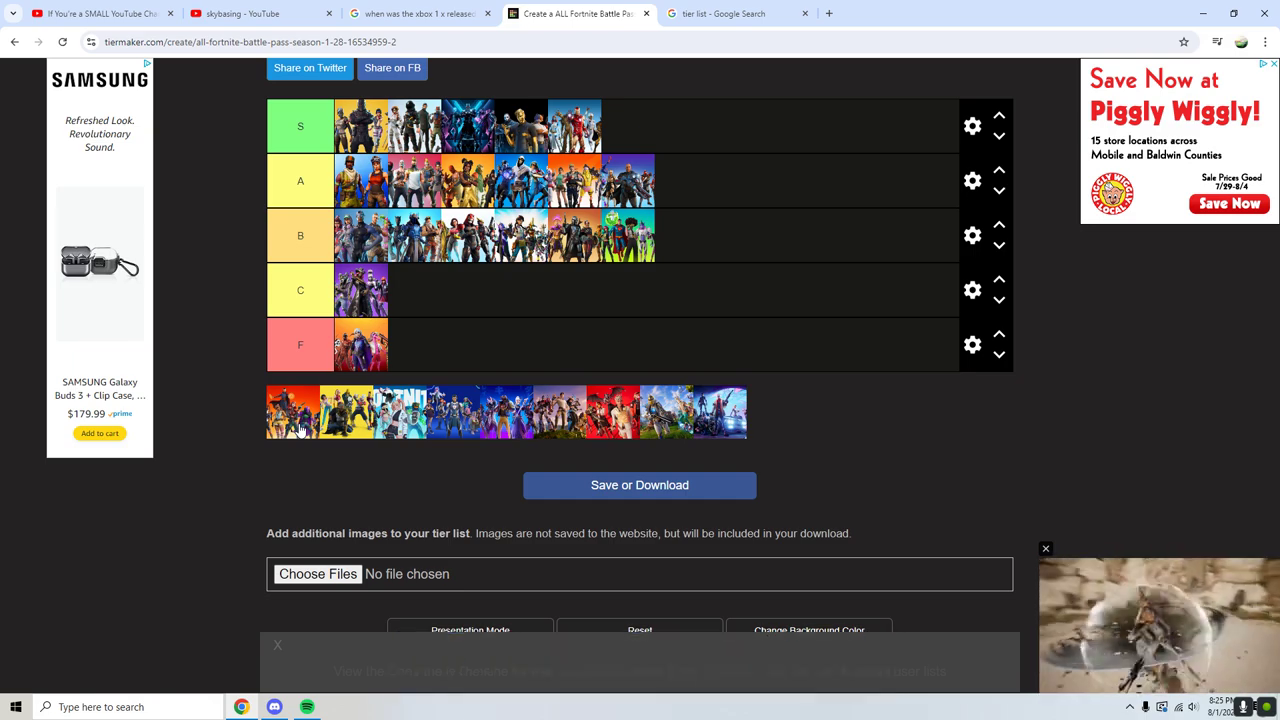
left_click_drag(298, 428, 400, 318)
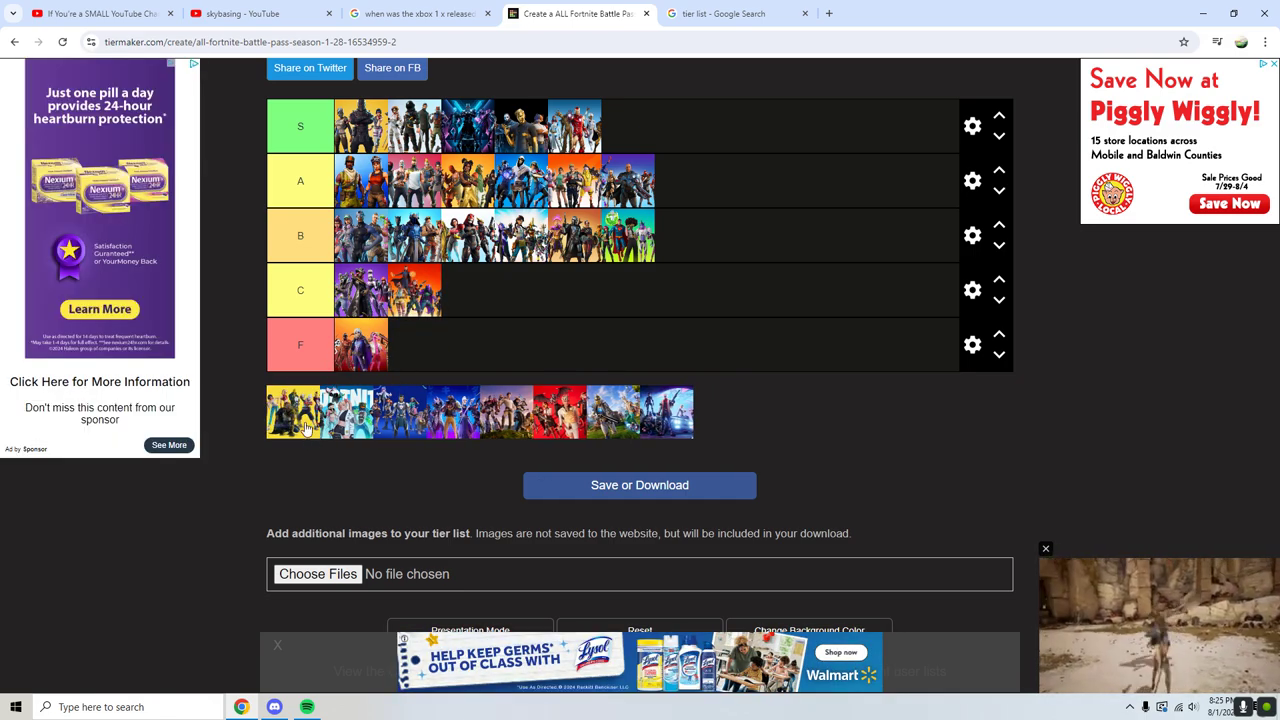
mouse_move(305, 428)
left_mouse_down()
mouse_move(412, 342)
mouse_move(425, 350)
left_mouse_up()
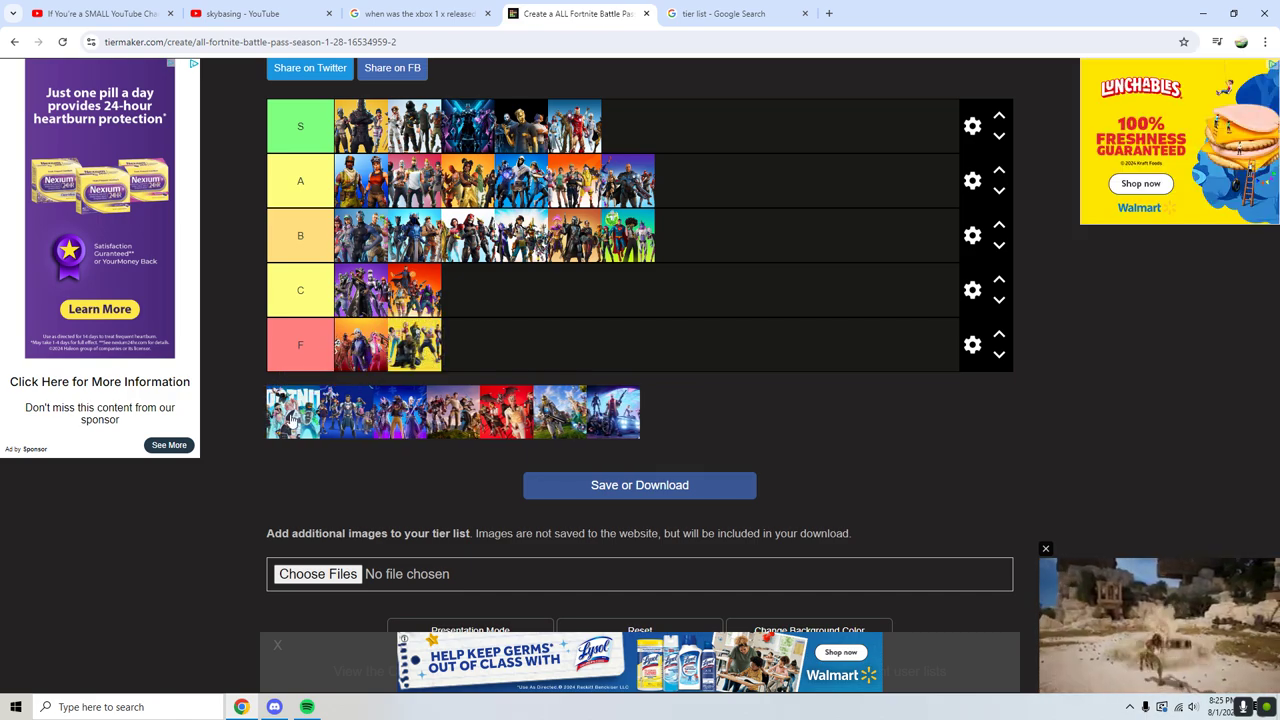
left_click_drag(293, 425, 473, 360)
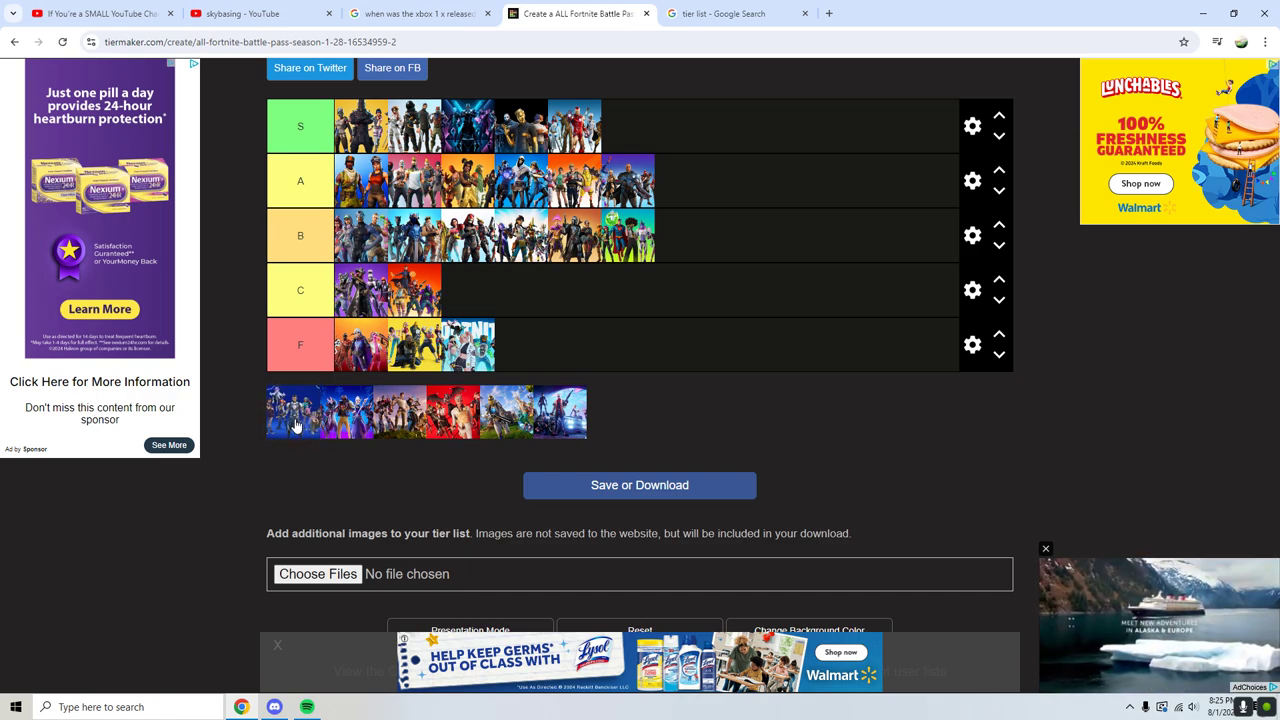
mouse_move(293, 425)
left_mouse_down()
mouse_move(468, 295)
mouse_move(470, 320)
left_mouse_up()
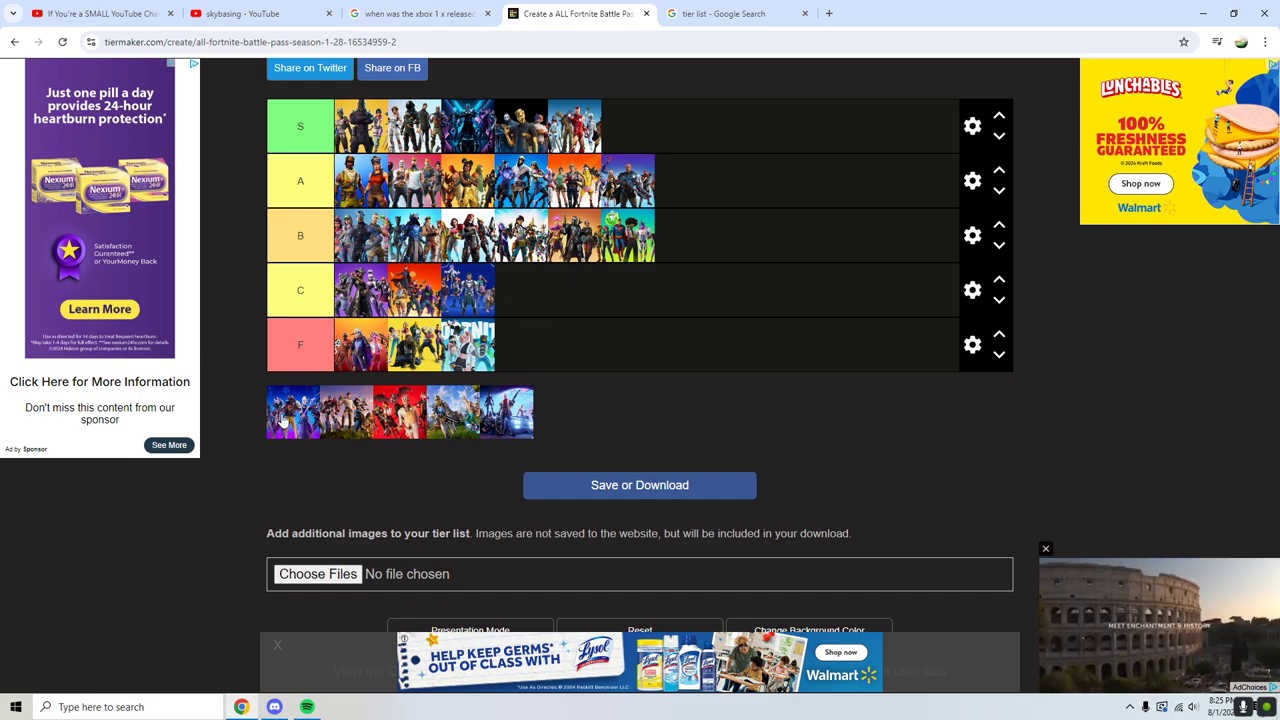
mouse_move(285, 422)
left_mouse_down()
mouse_move(586, 318)
mouse_move(522, 302)
left_mouse_up()
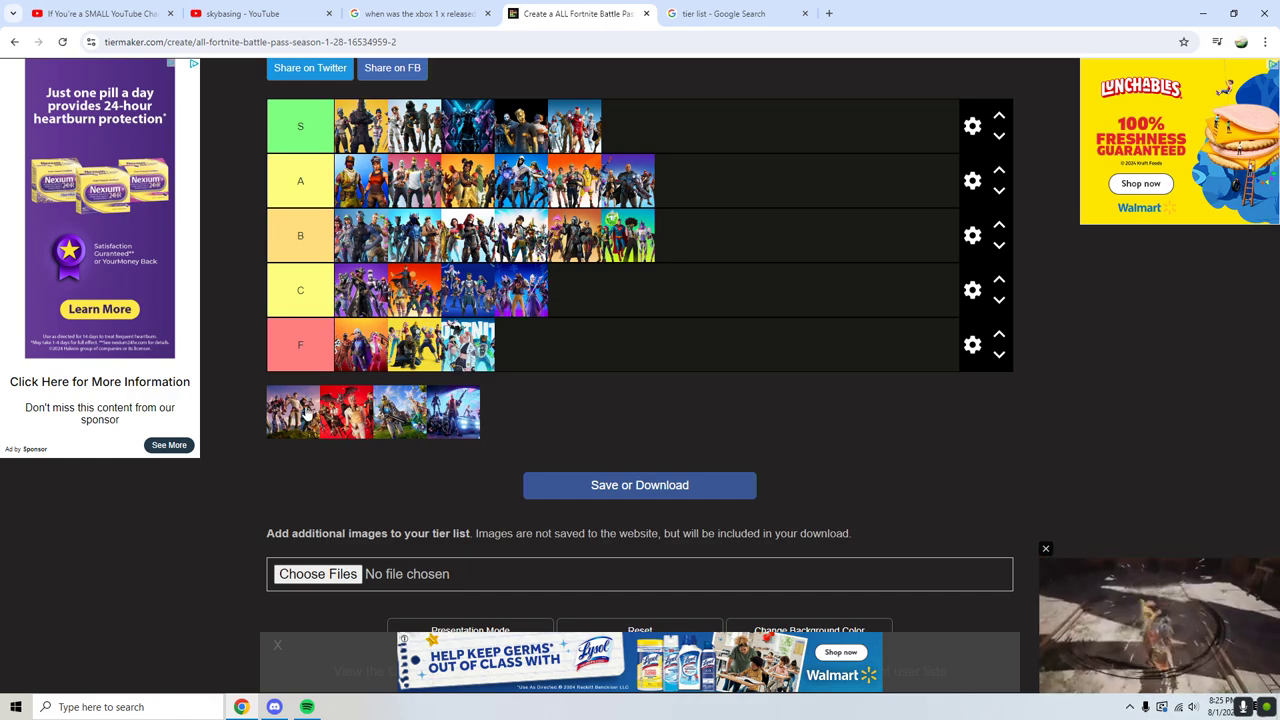
mouse_move(293, 410)
left_mouse_down()
mouse_move(575, 295)
mouse_move(570, 285)
left_mouse_up()
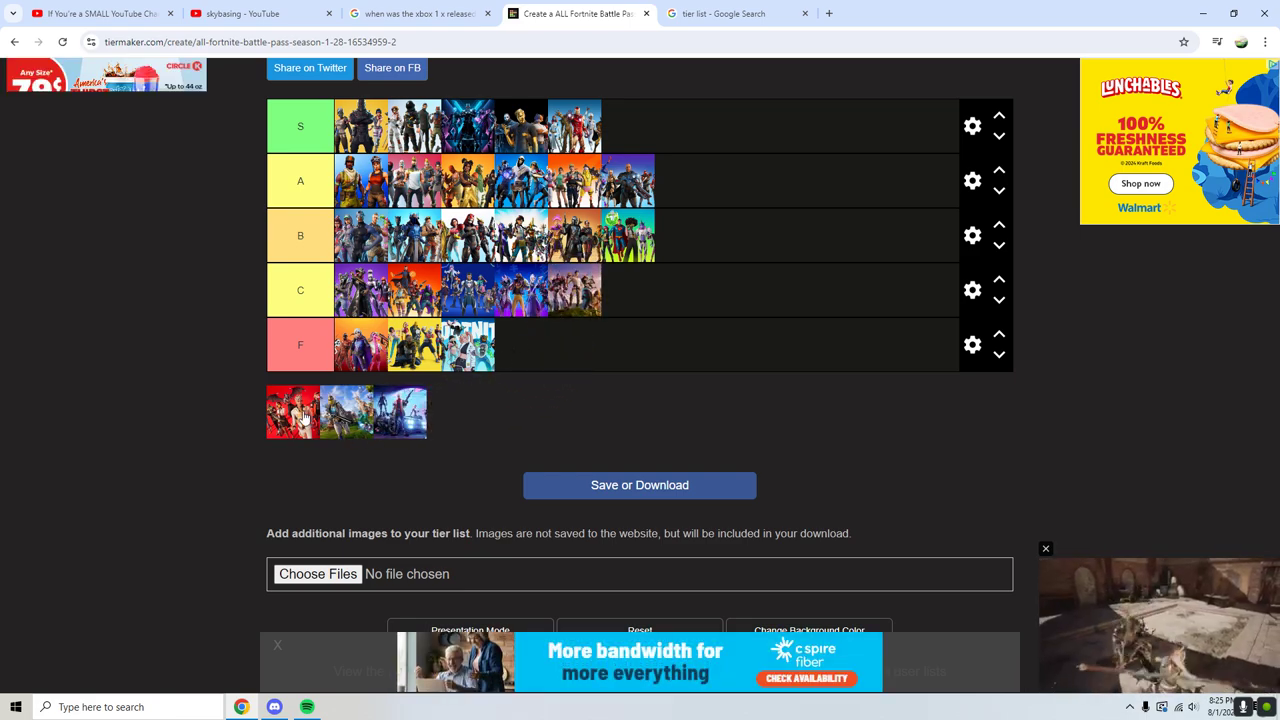
Place the red image in B, the next in C, and the last one in F
left_click_drag(305, 412, 695, 235)
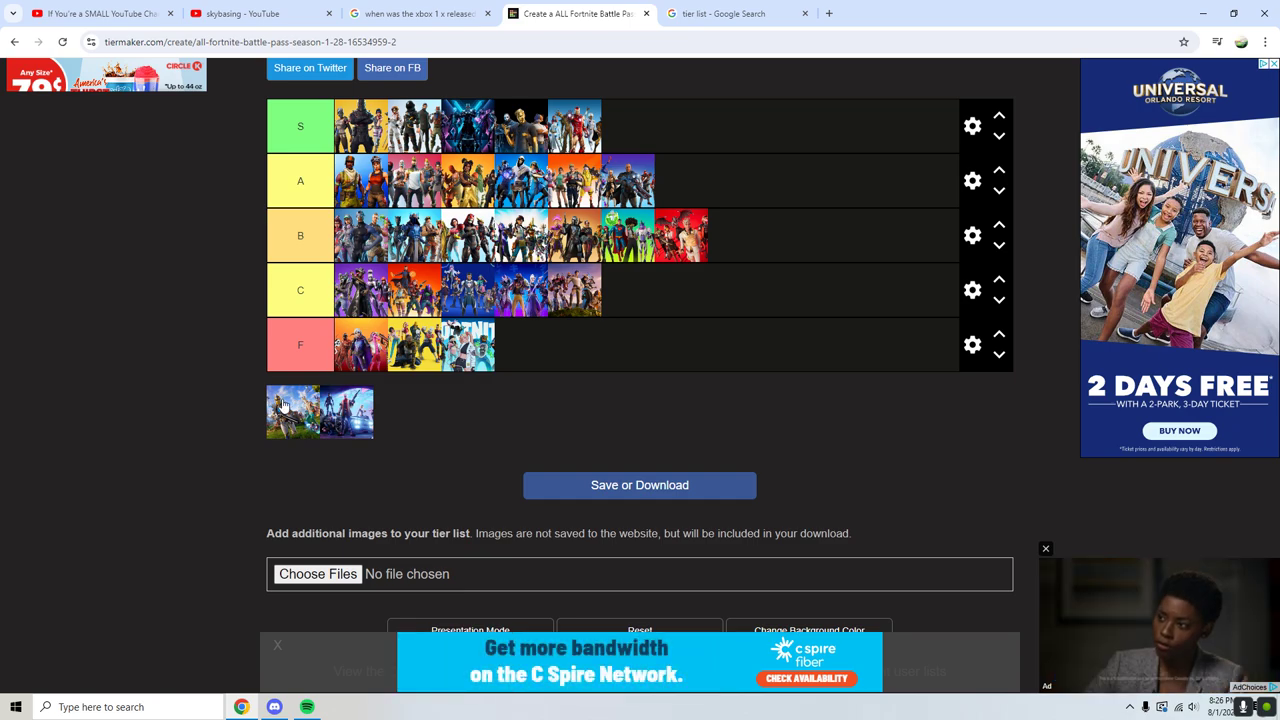
mouse_move(283, 405)
left_mouse_down()
mouse_move(730, 232)
mouse_move(676, 232)
mouse_move(762, 206)
mouse_move(692, 248)
mouse_move(776, 228)
mouse_move(638, 290)
mouse_move(718, 210)
mouse_move(721, 232)
mouse_move(624, 267)
mouse_move(626, 290)
left_mouse_up()
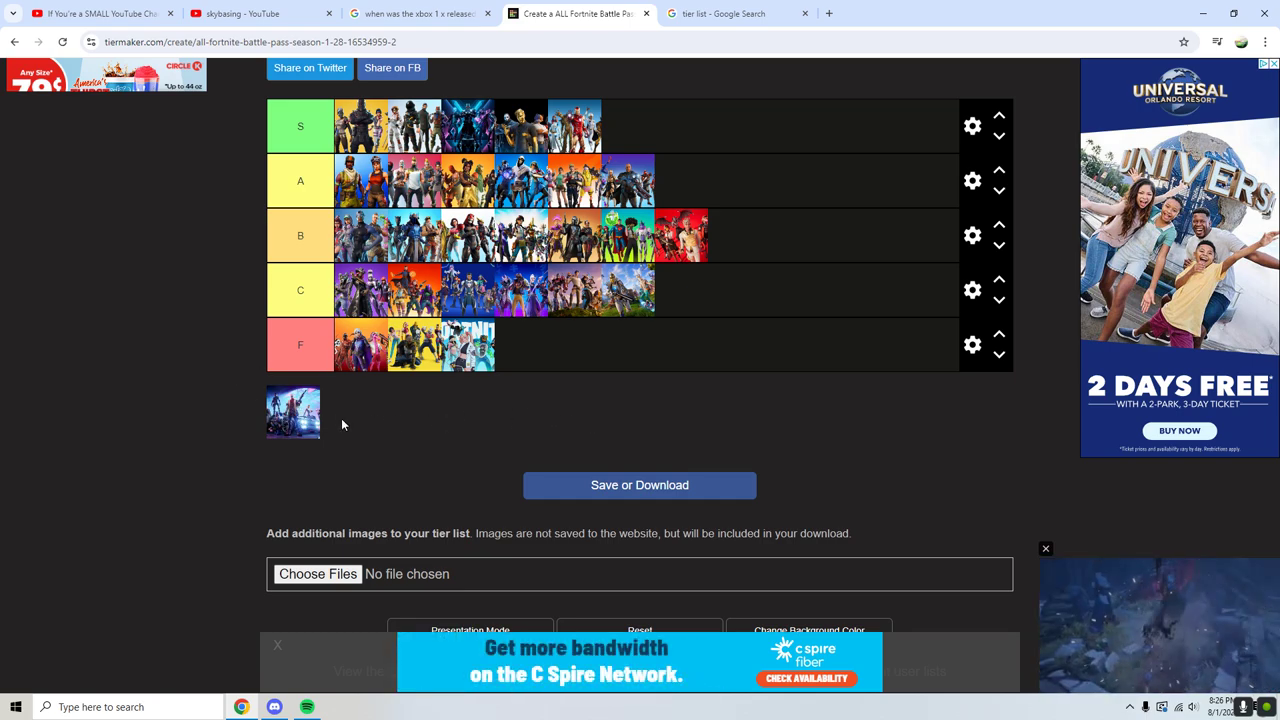
mouse_move(305, 422)
left_mouse_down()
mouse_move(354, 422)
mouse_move(560, 345)
mouse_move(596, 352)
mouse_move(622, 298)
mouse_move(706, 310)
mouse_move(528, 360)
mouse_move(540, 362)
left_mouse_up()
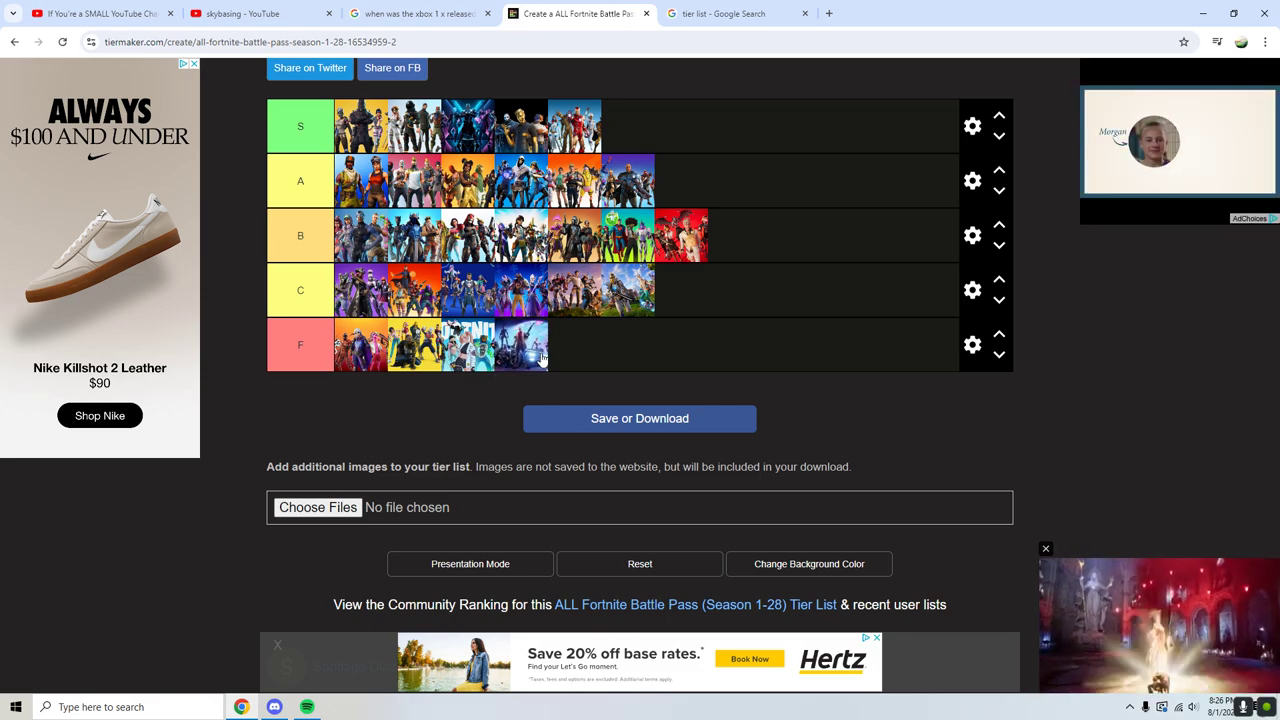
scroll(540, 360, "up", 2)
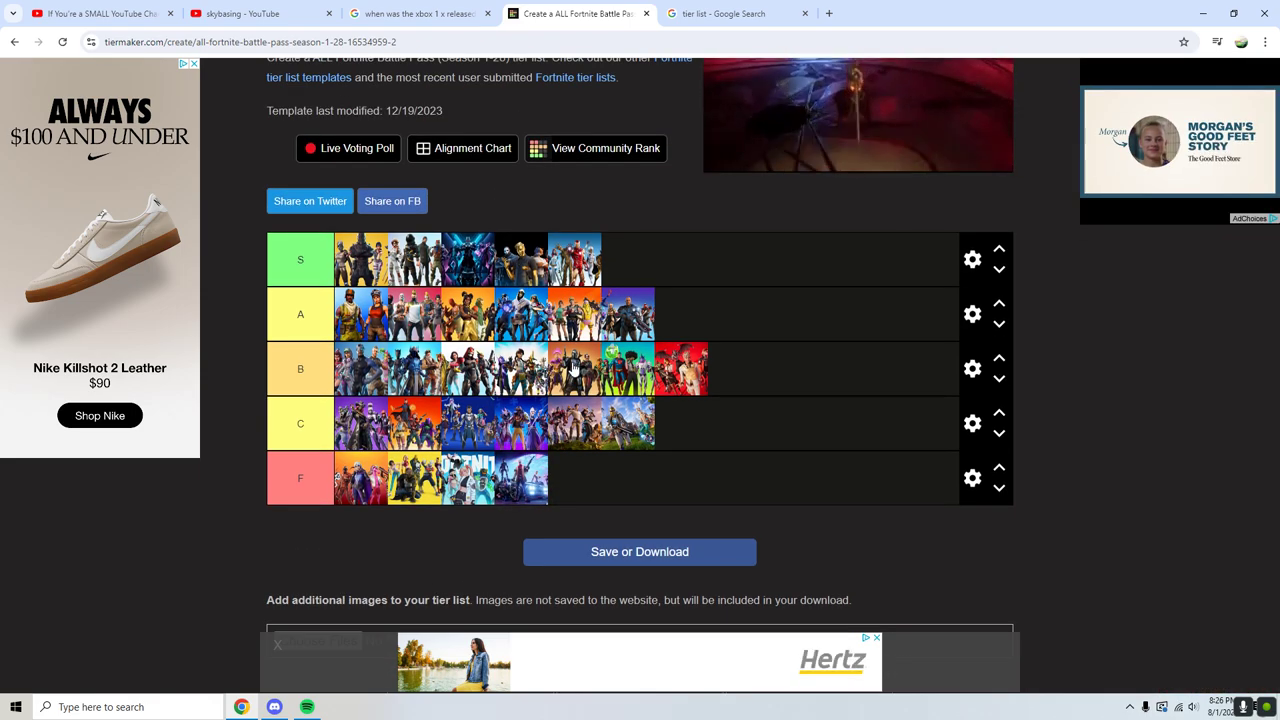
scroll(576, 362, "down", 3)
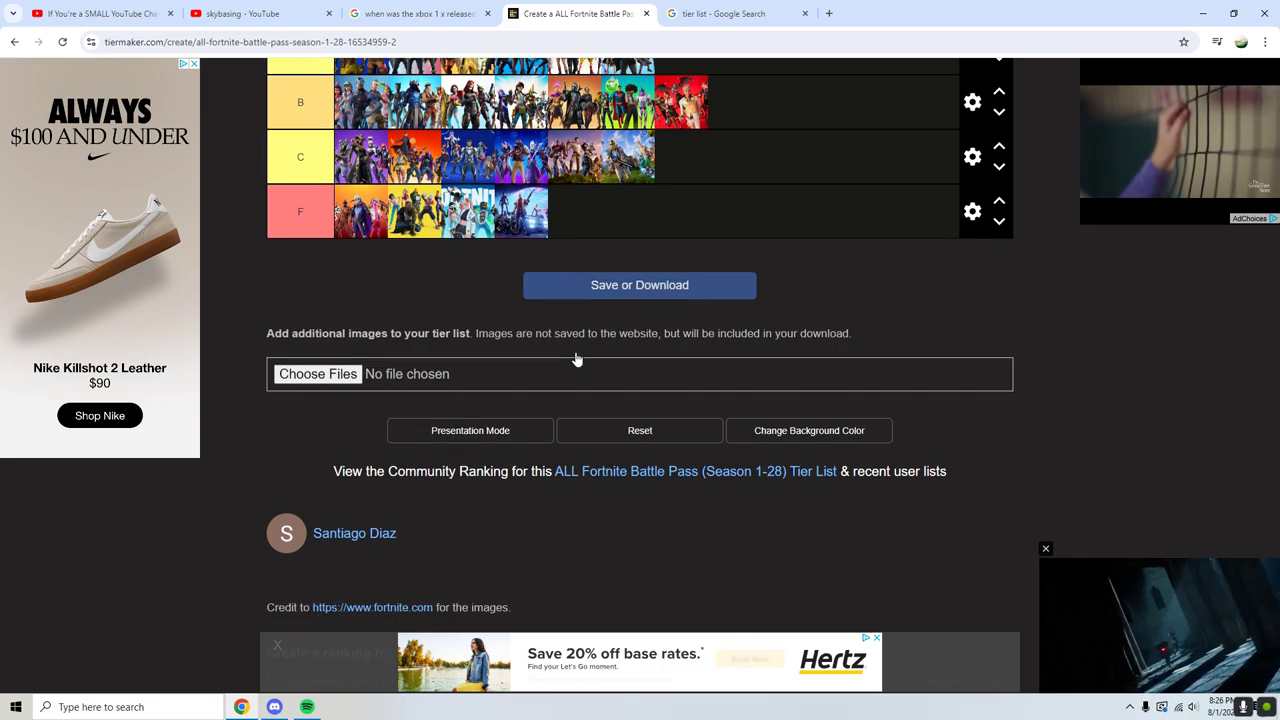
scroll(576, 360, "down", 1)
scroll(562, 358, "up", 4)
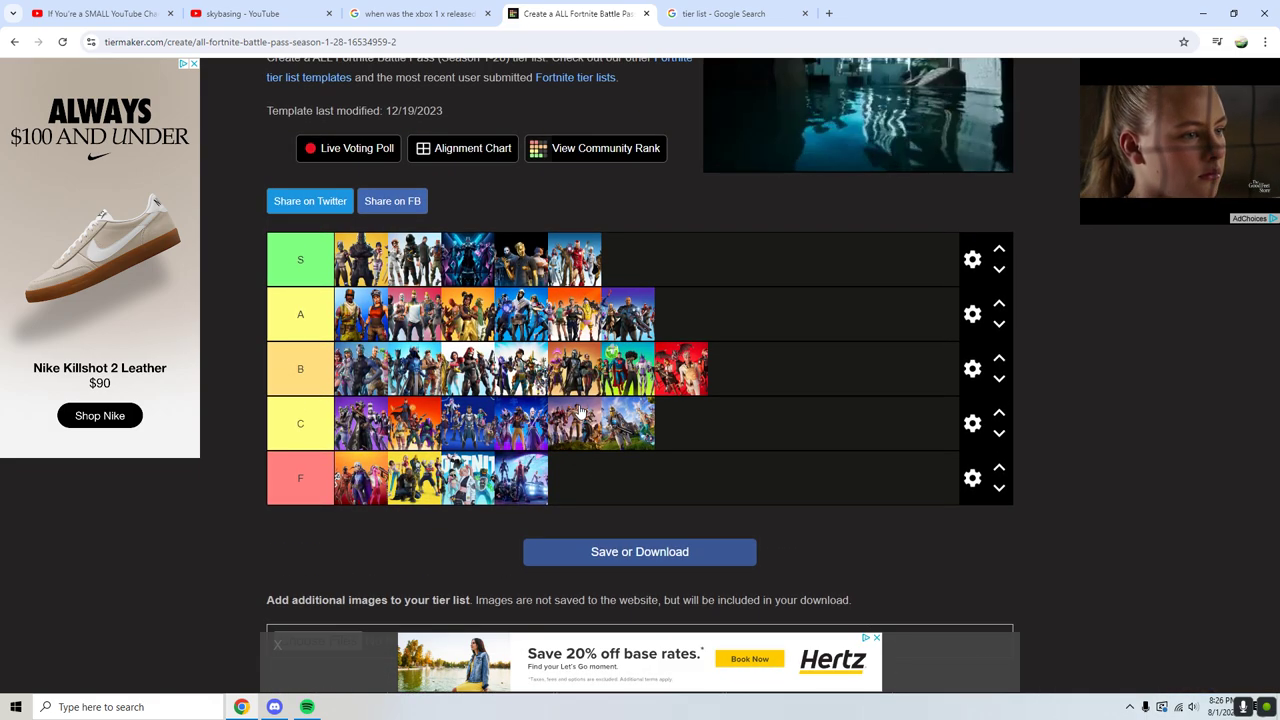
scroll(580, 410, "up", 1)
scroll(640, 420, "up", 1)
scroll(650, 425, "down", 1)
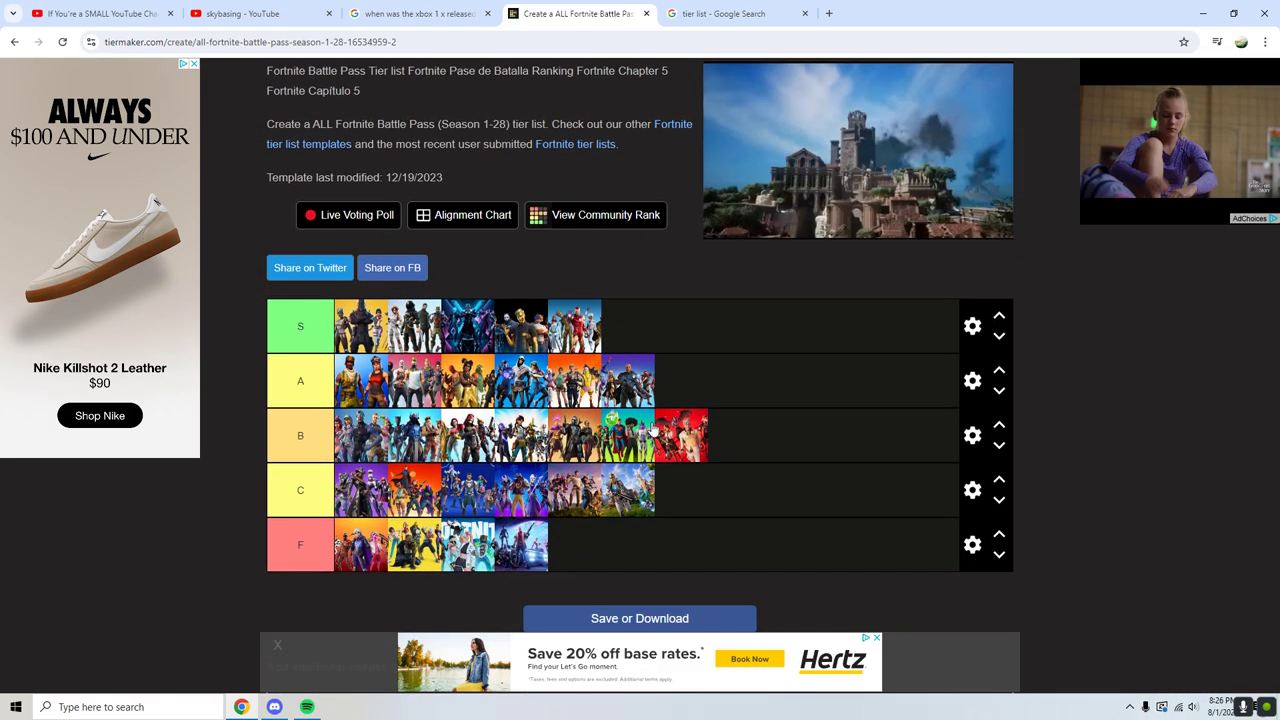